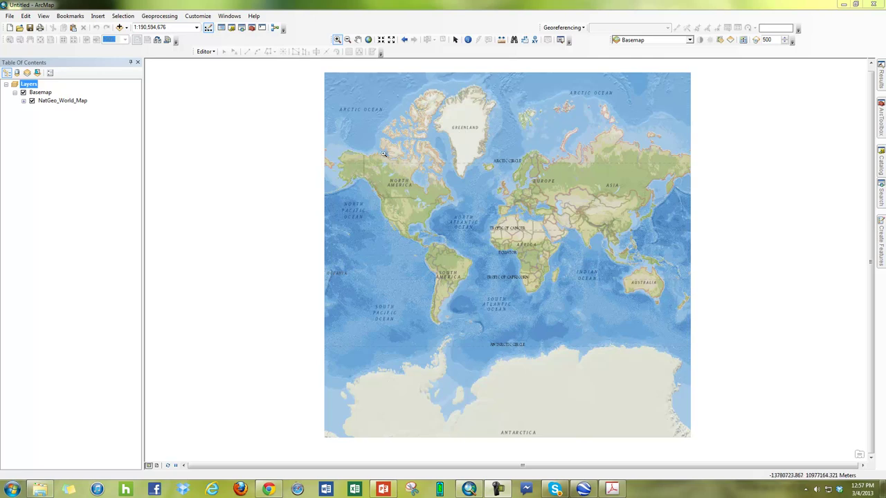
# Zoom in on North America, jump to the full world extent, then return to the North America view
pyautogui.moveTo(368, 182); pyautogui.dragTo(459, 247)
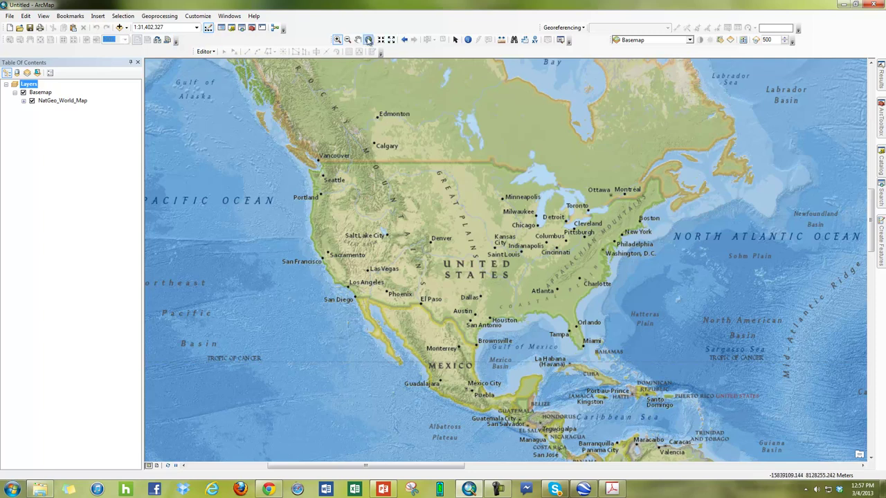
pyautogui.click(404, 40)
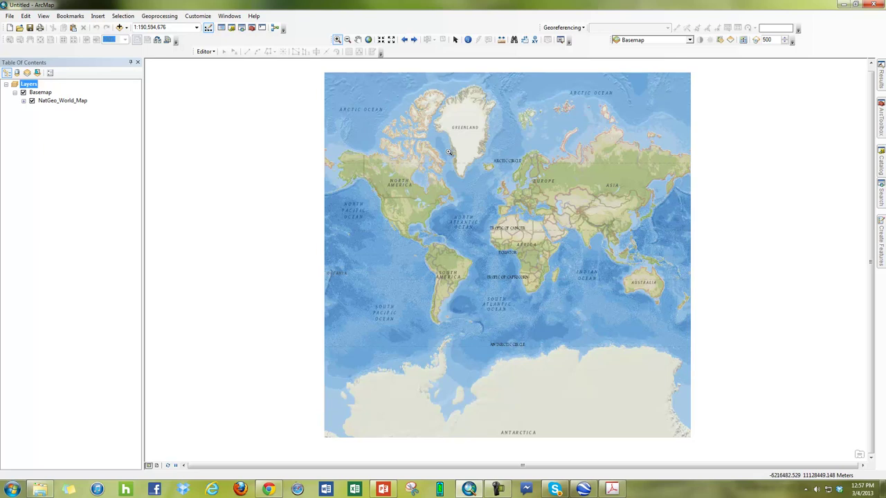
pyautogui.click(405, 40)
pyautogui.click(414, 40)
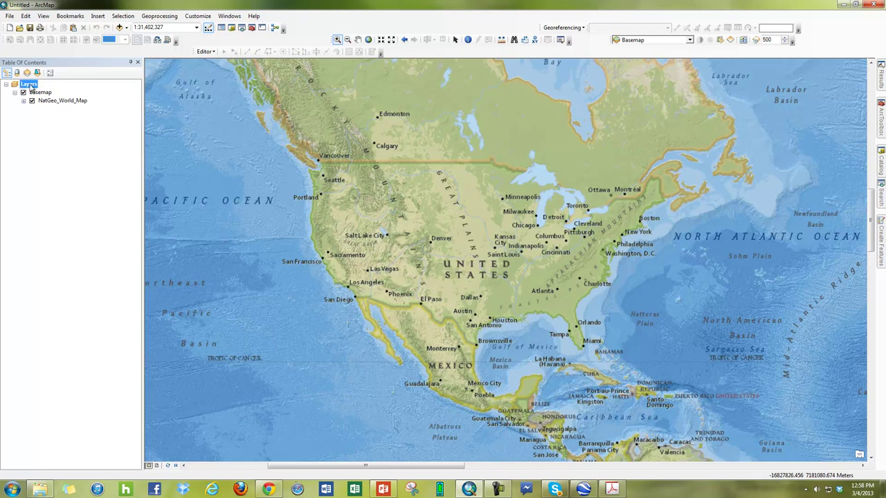
# Open the Layers data frame's properties, close them, then reopen them from the View menu
pyautogui.rightClick(31, 87)
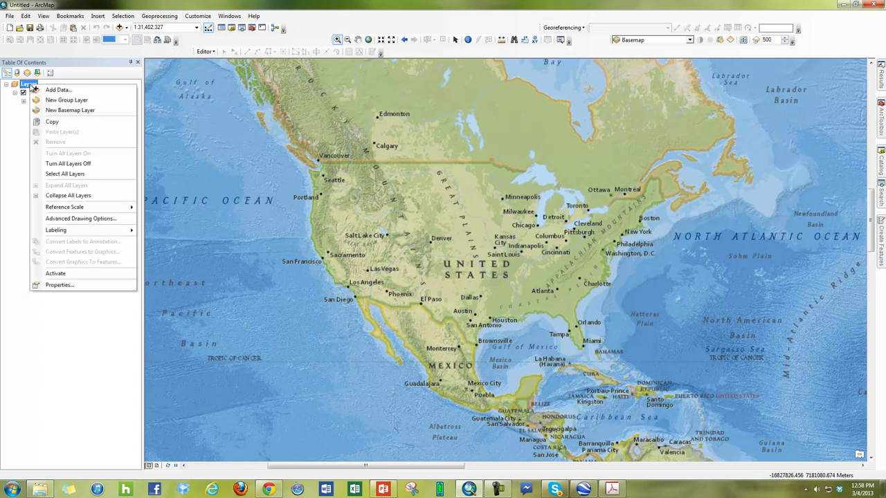
pyautogui.click(95, 289)
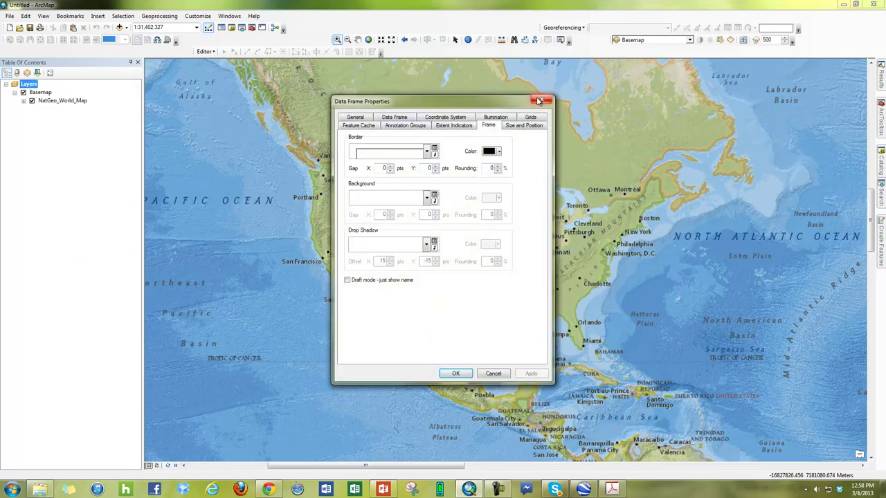
pyautogui.click(542, 101)
pyautogui.click(43, 16)
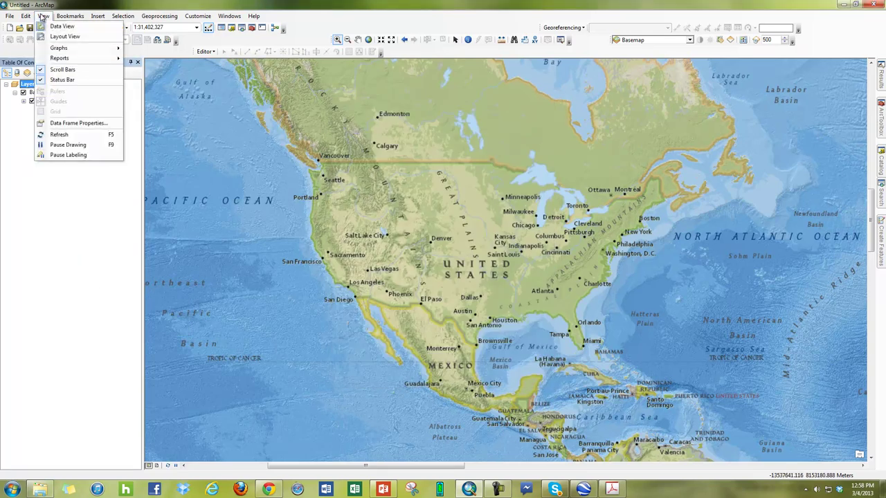
pyautogui.click(77, 124)
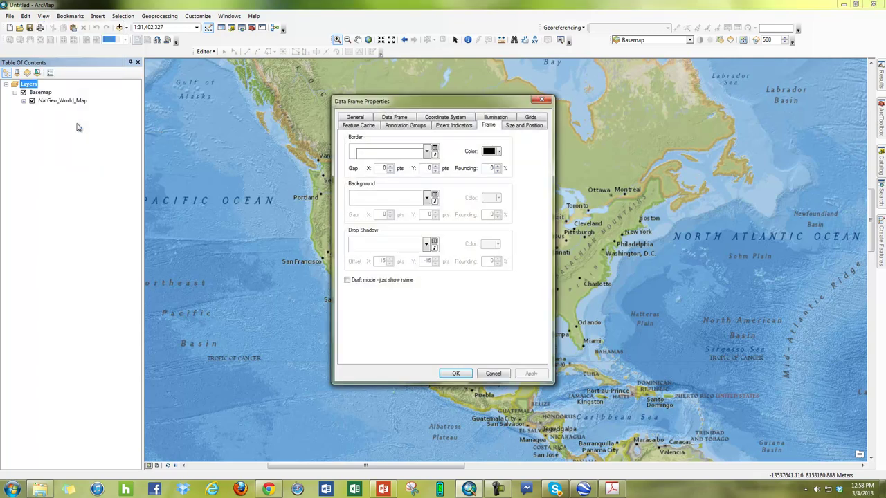
# Show the Coordinate System tab with current system WGS 1984 Web Mercator Auxiliary Sphere, checking which layers use it
pyautogui.click(461, 117)
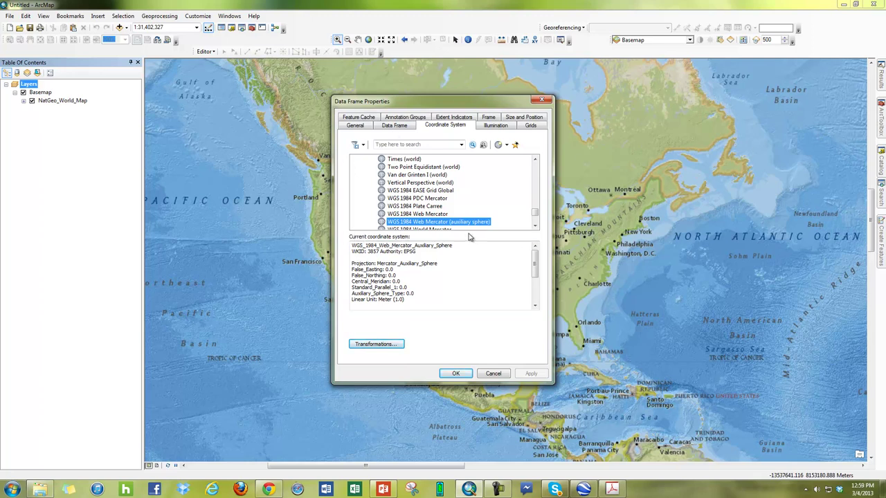
pyautogui.moveTo(534, 218); pyautogui.dragTo(536, 224)
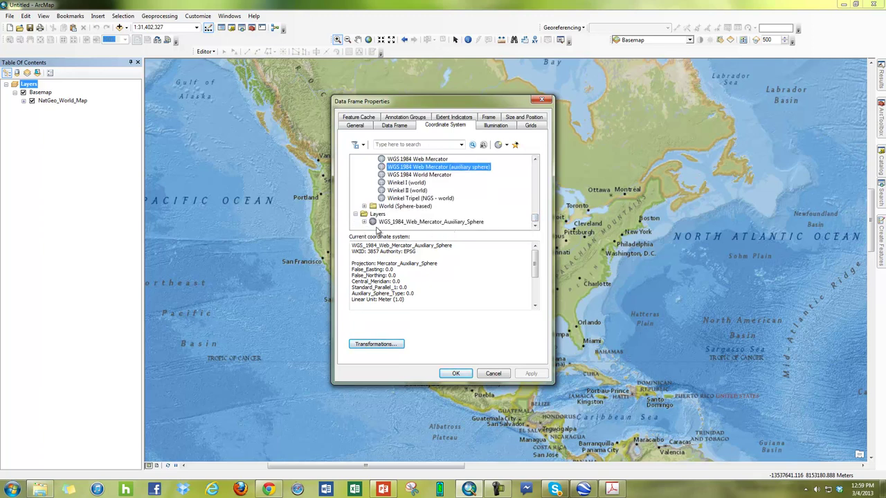
pyautogui.click(365, 222)
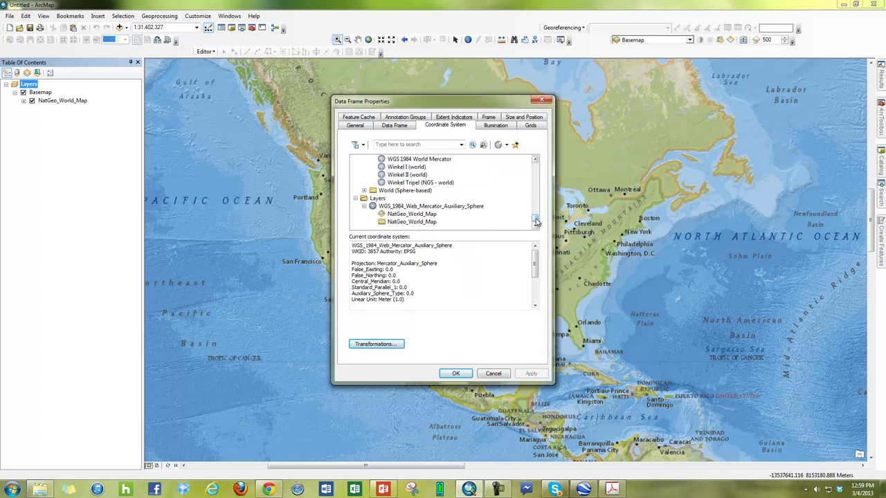
pyautogui.moveTo(537, 220); pyautogui.dragTo(538, 166)
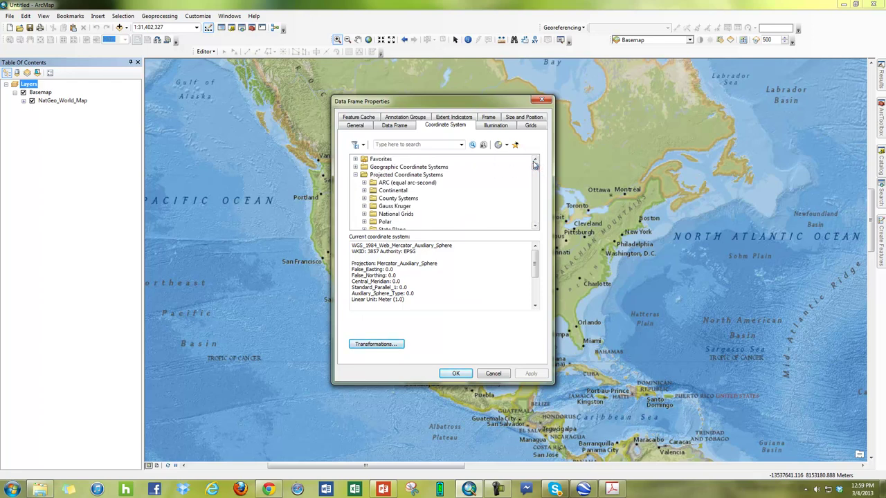
# Collapse the World projections folder and the Geographic Coordinate Systems group in the coordinate system list
pyautogui.scroll(-2, 539, 170)
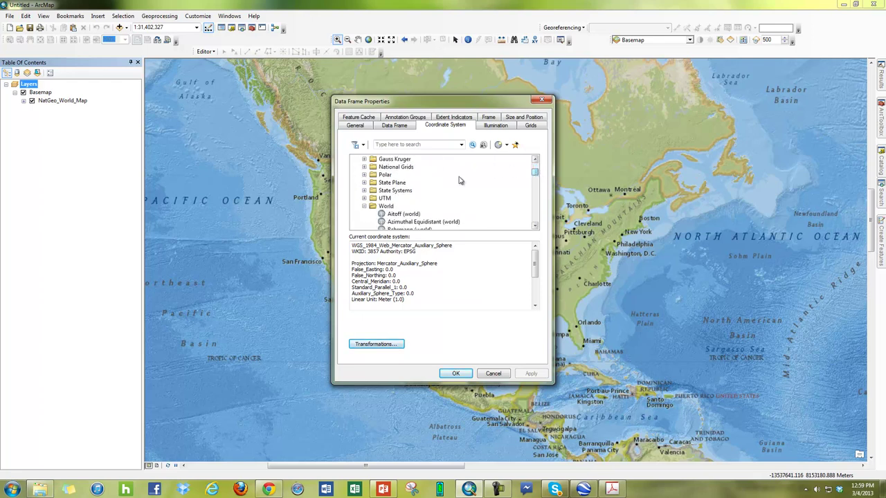
pyautogui.click(365, 206)
pyautogui.scroll(2, 538, 200)
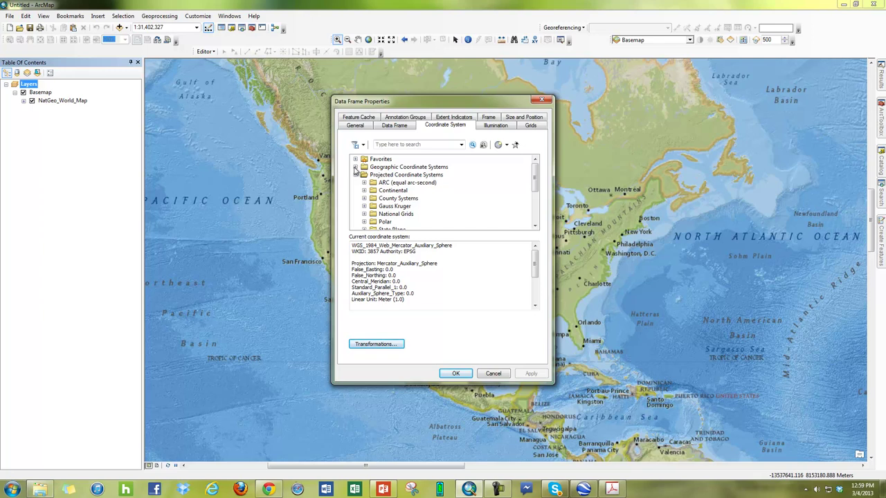
pyautogui.click(355, 167)
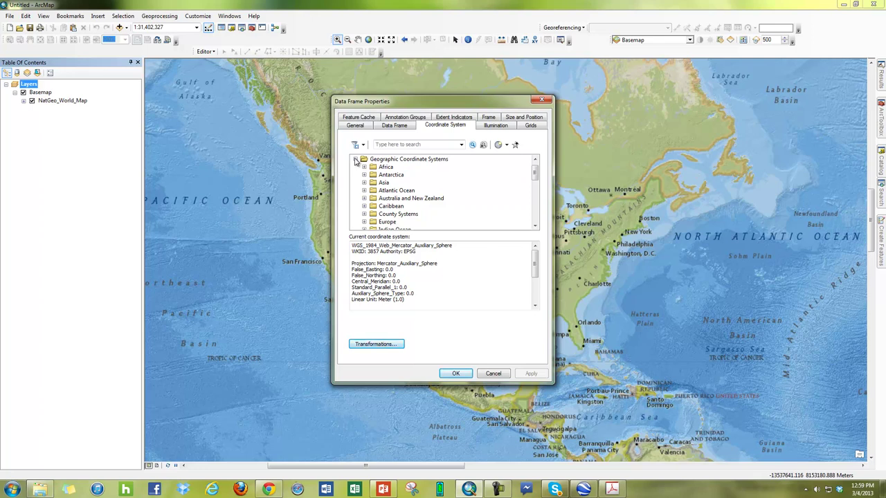
pyautogui.click(355, 160)
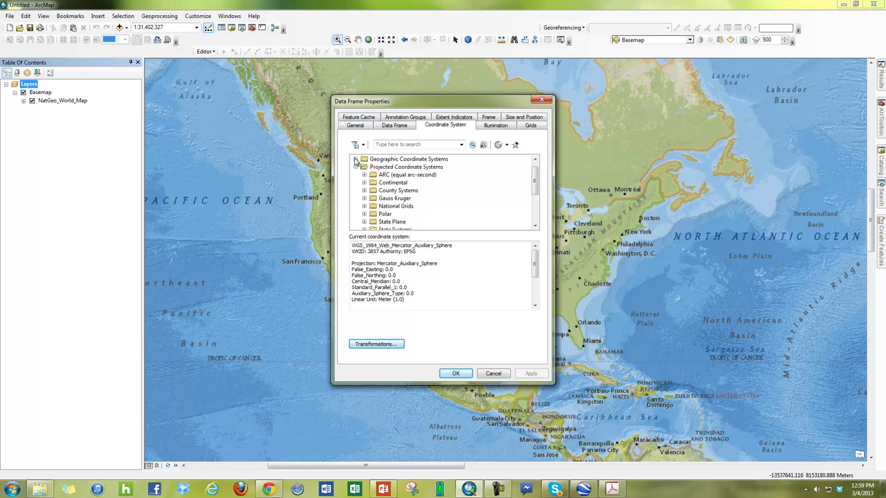
pyautogui.scroll(1, 538, 174)
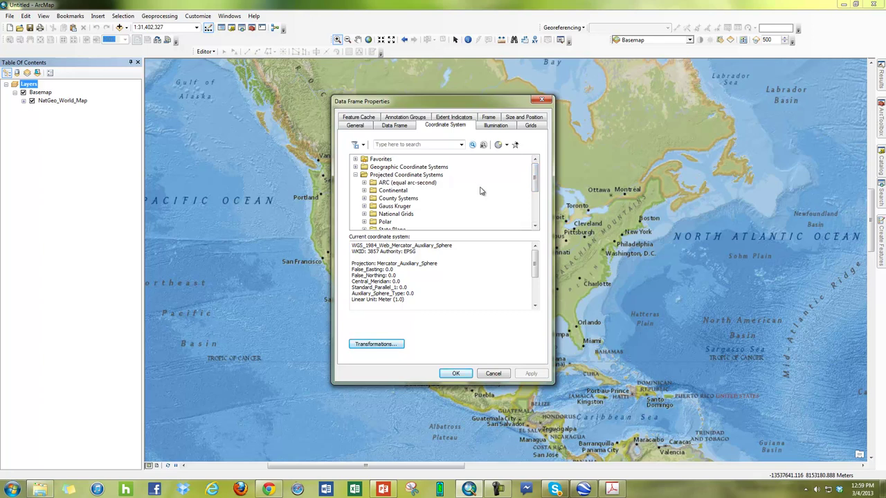
pyautogui.moveTo(537, 176)
pyautogui.mouseDown()
pyautogui.moveTo(542, 200)
pyautogui.moveTo(544, 190)
pyautogui.mouseUp()
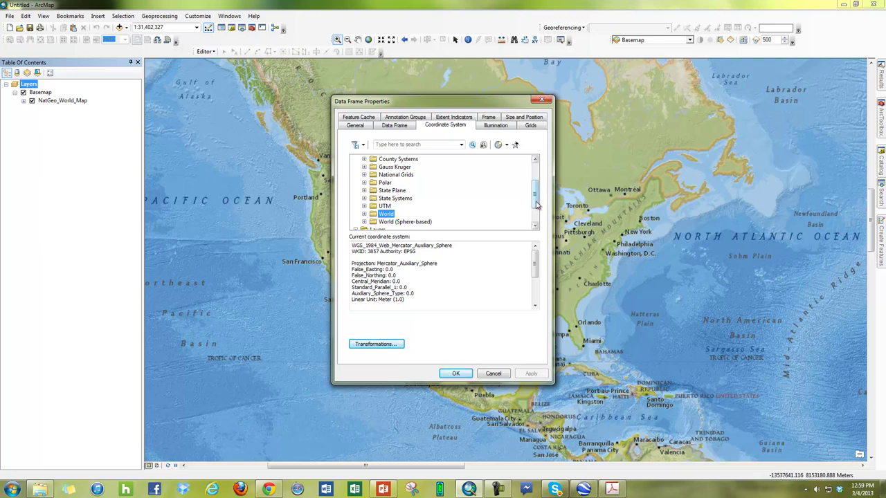
pyautogui.moveTo(538, 204); pyautogui.dragTo(537, 200)
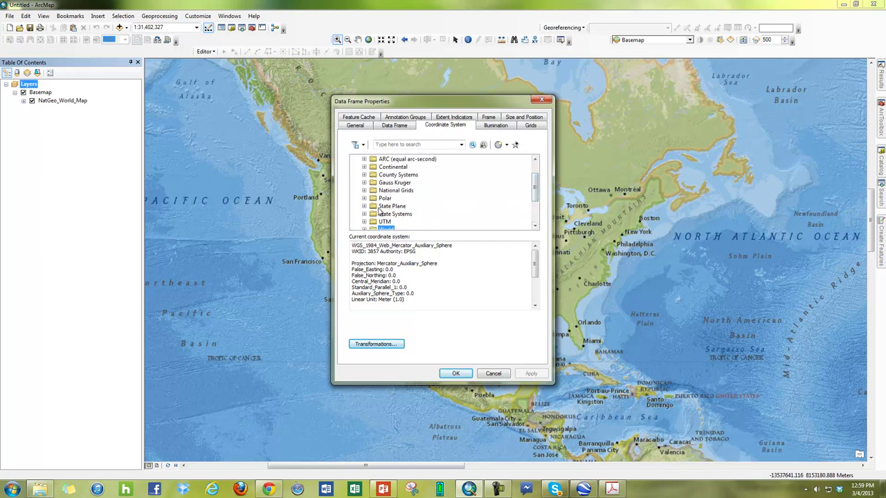
# Expand Projected > Continental > North America to list its projections
pyautogui.click(364, 167)
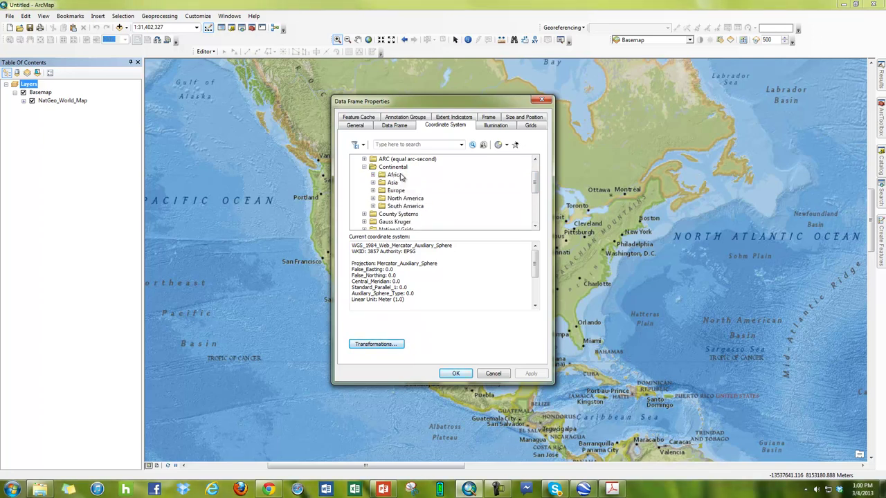
pyautogui.click(373, 199)
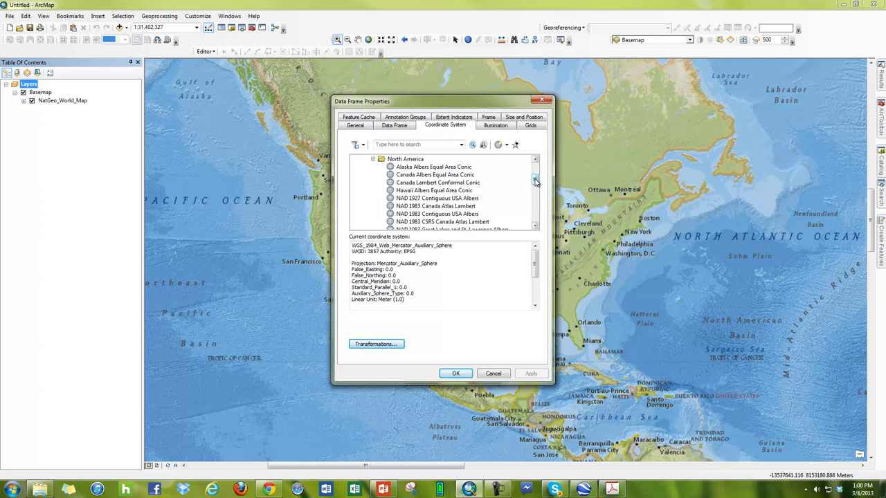
pyautogui.moveTo(537, 182); pyautogui.dragTo(537, 183)
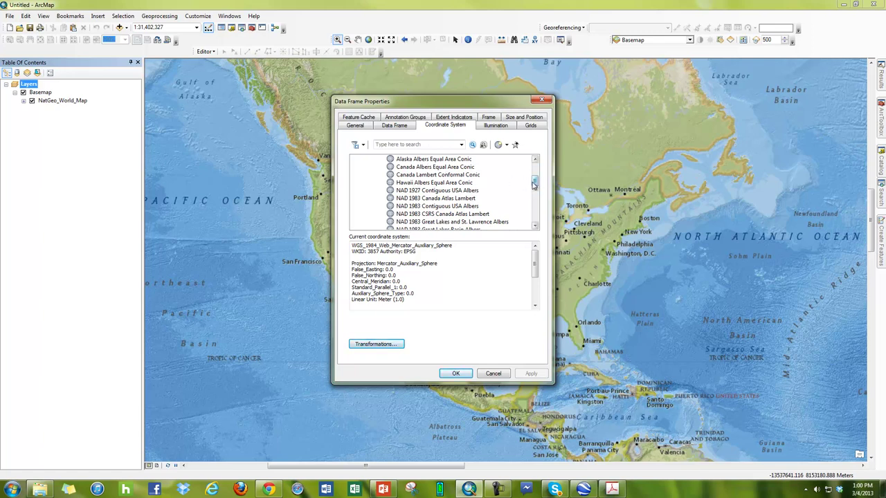
pyautogui.moveTo(535, 184); pyautogui.dragTo(539, 198)
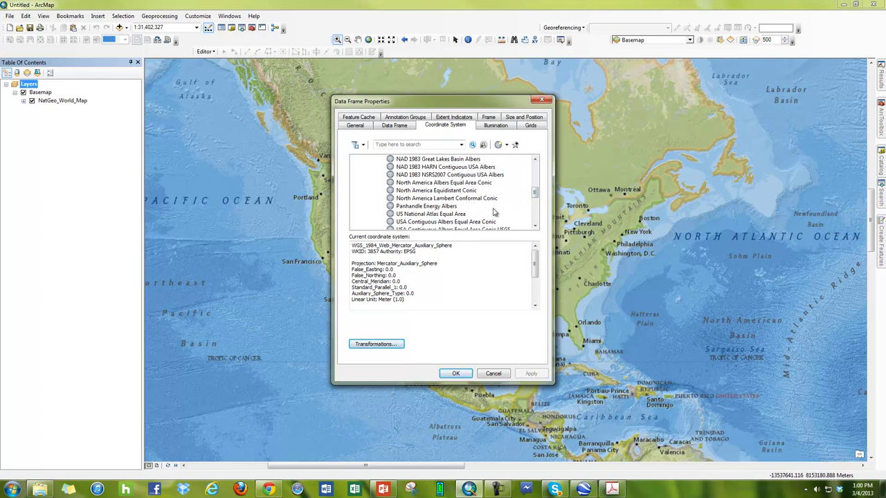
pyautogui.moveTo(534, 194); pyautogui.dragTo(536, 198)
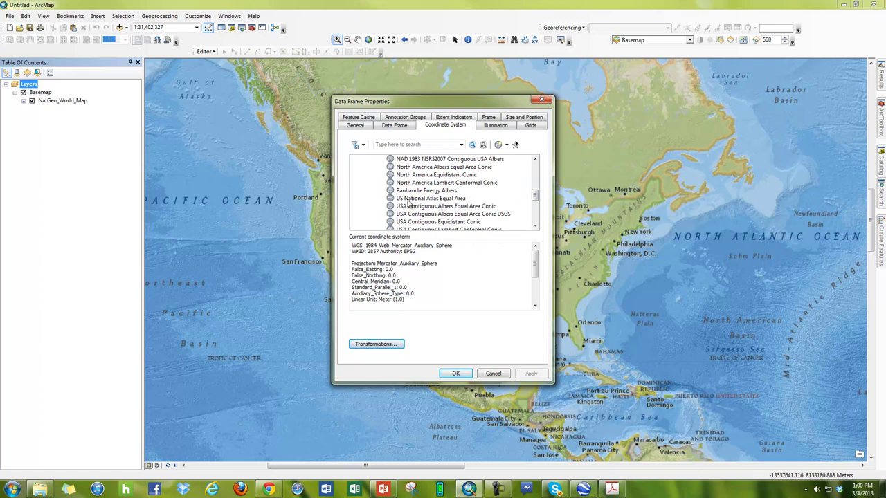
# Select US National Atlas Equal Area from the North America projections and review its details
pyautogui.click(452, 199)
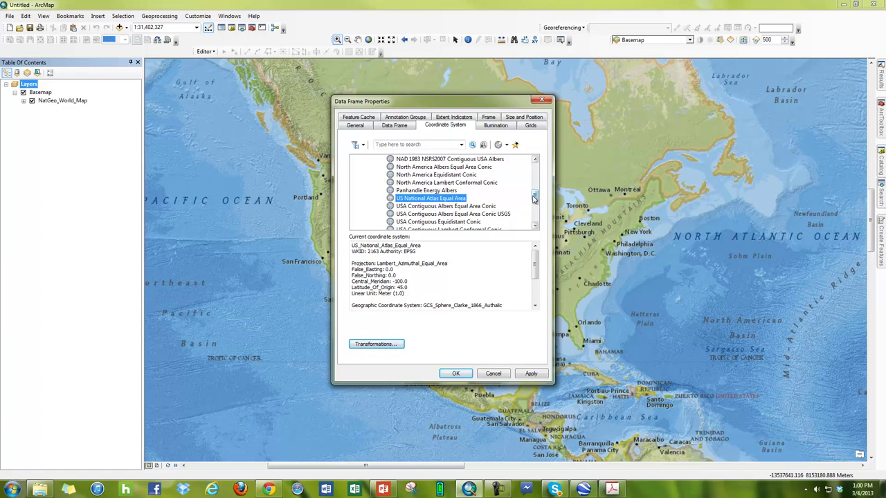
pyautogui.moveTo(533, 198); pyautogui.dragTo(534, 200)
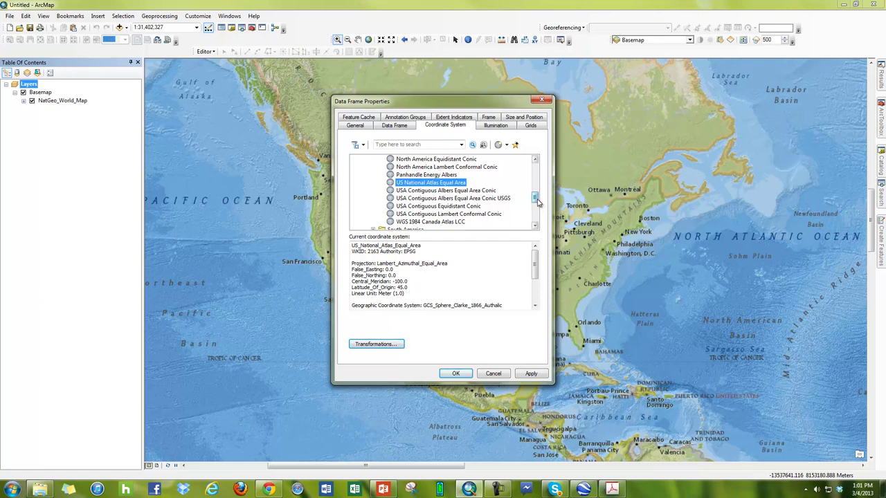
pyautogui.scroll(1, 538, 201)
pyautogui.scroll(2, 539, 200)
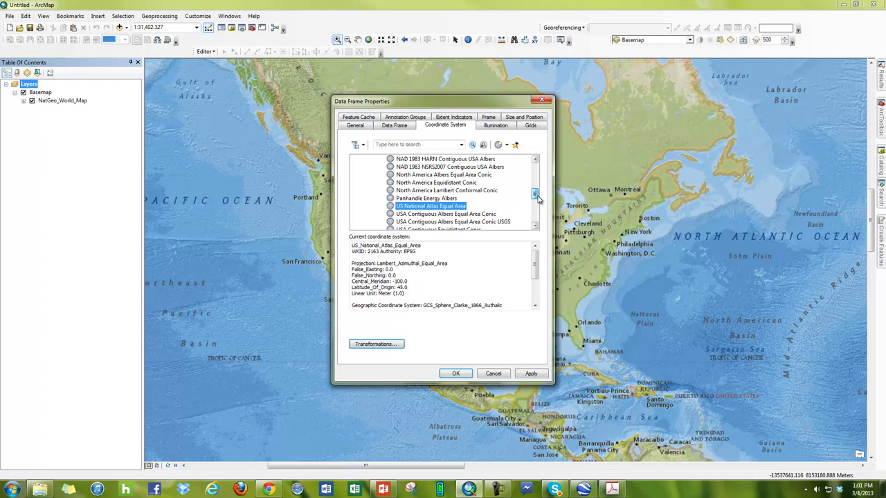
pyautogui.scroll(-3, 538, 199)
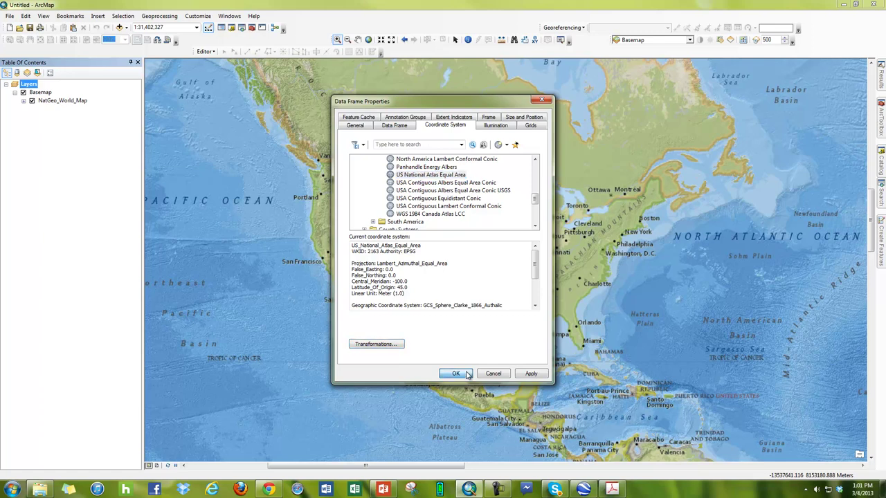
# Move the Data Frame Properties dialog aside and apply the US National Atlas Equal Area system
pyautogui.moveTo(470, 105); pyautogui.dragTo(142, 148)
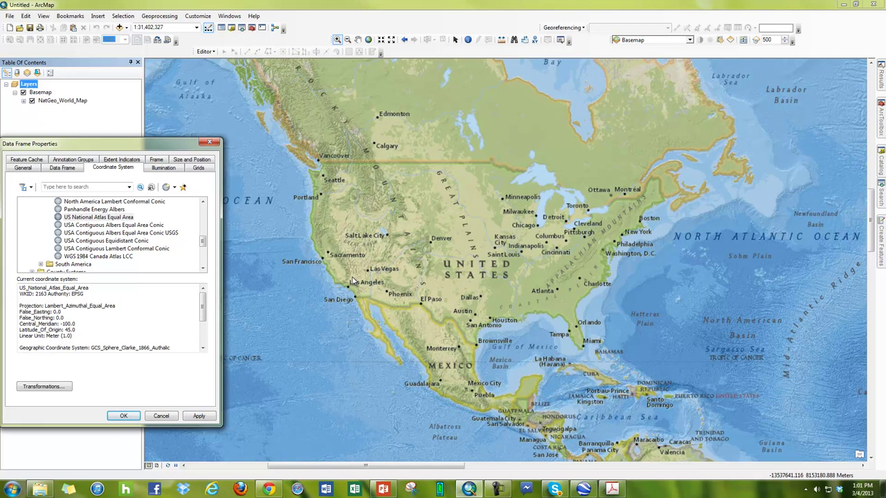
pyautogui.click(200, 418)
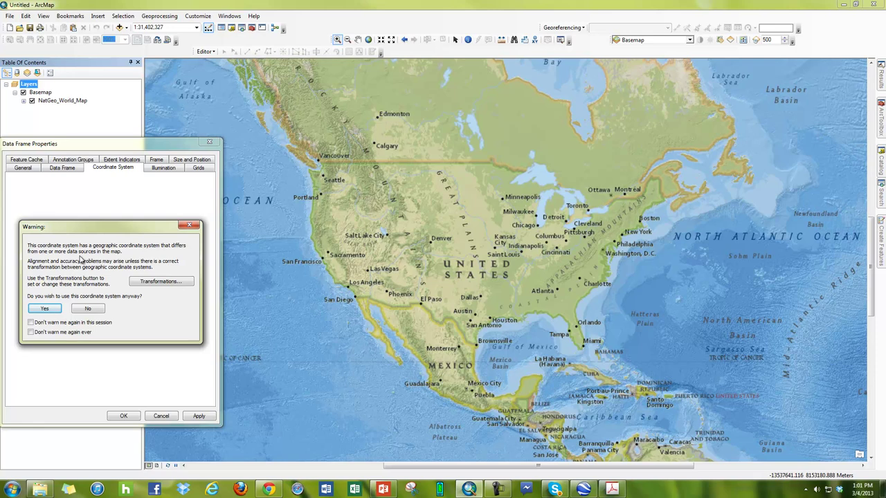
# Review the geographic transformation options without changes, then accept the coordinate system warning
pyautogui.click(158, 281)
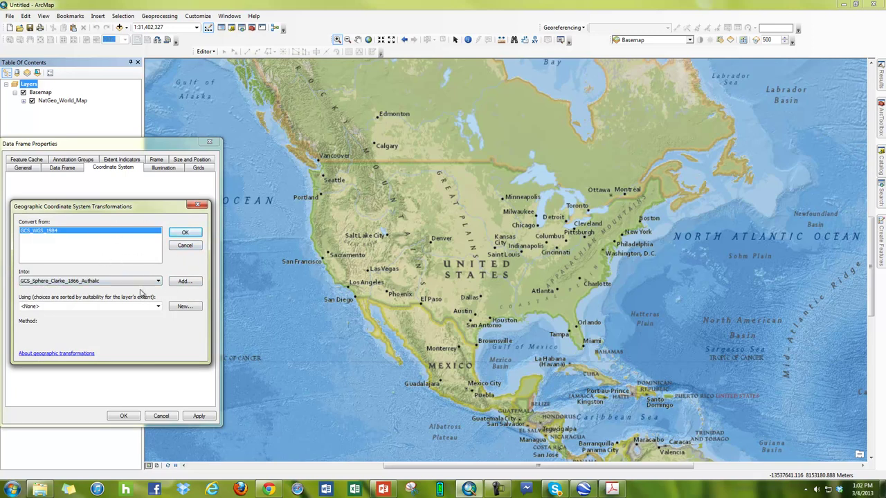
pyautogui.click(199, 207)
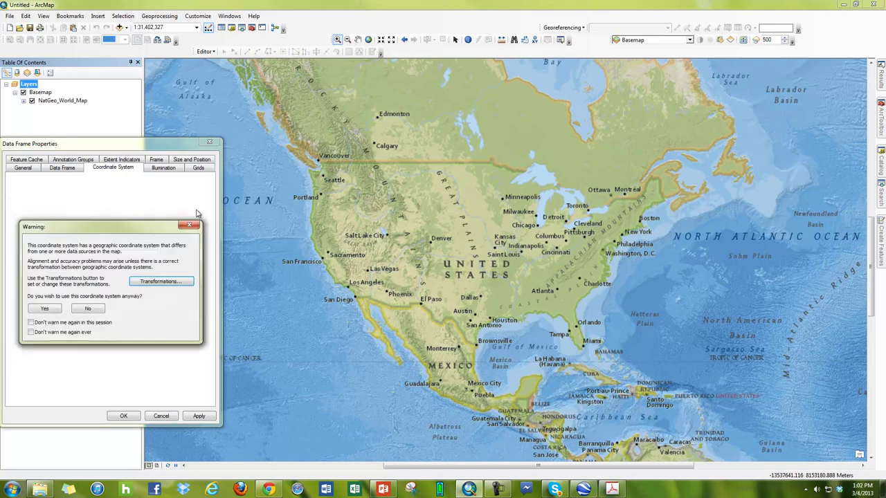
pyautogui.click(45, 309)
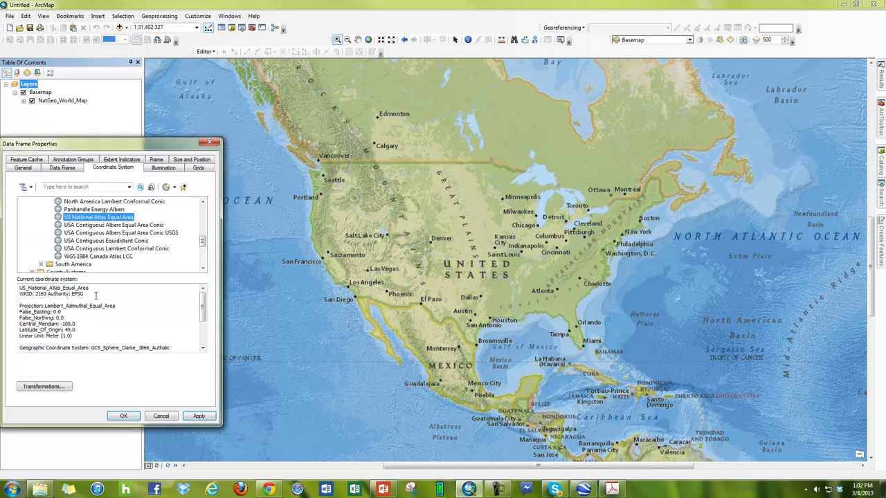
# Apply and confirm the new projection with OK, accepting the warning again so the map redraws
pyautogui.hotkey('alt', 'a')
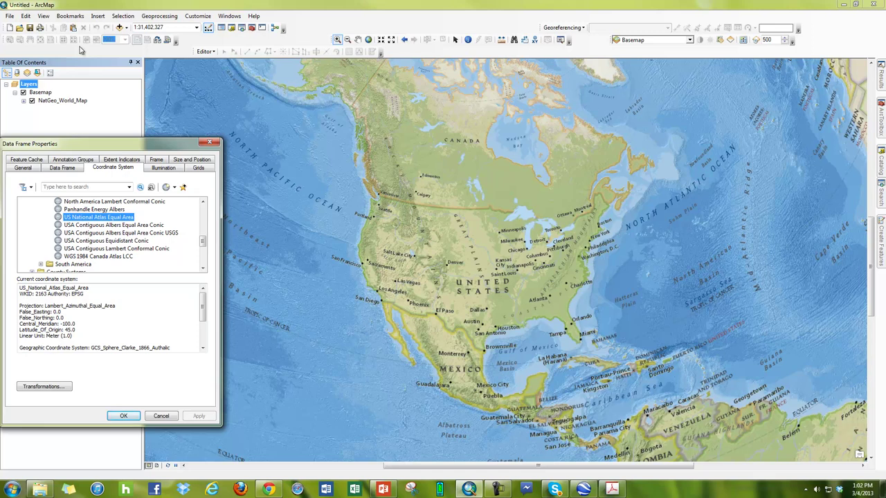
pyautogui.click(337, 39)
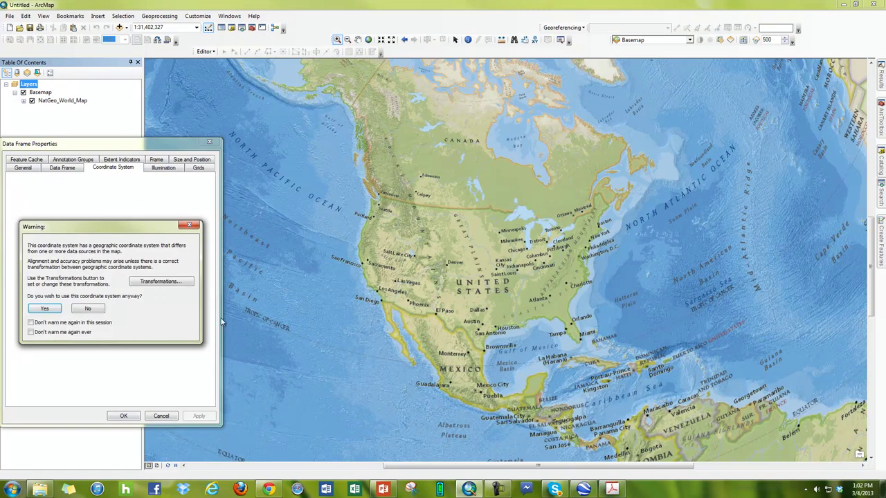
pyautogui.click(41, 311)
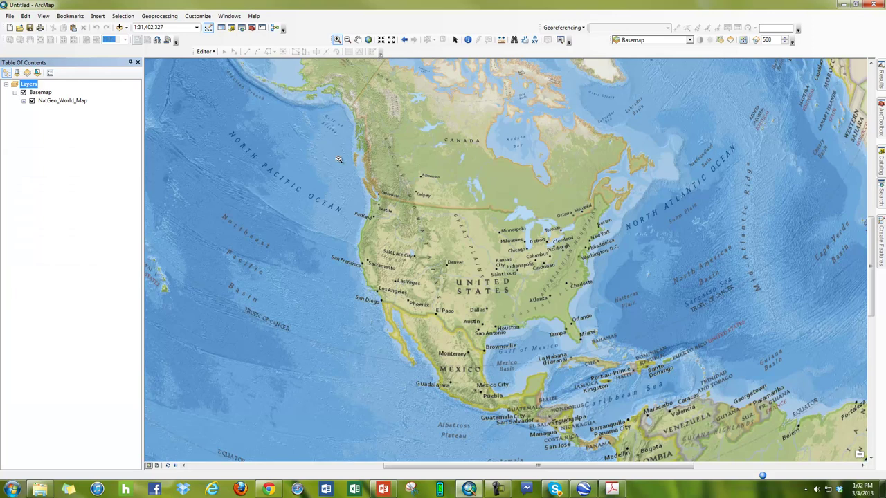
# Zoom to the lower 48 states and reopen the Layers properties to verify US National Atlas Equal Area
pyautogui.moveTo(349, 177); pyautogui.dragTo(637, 380)
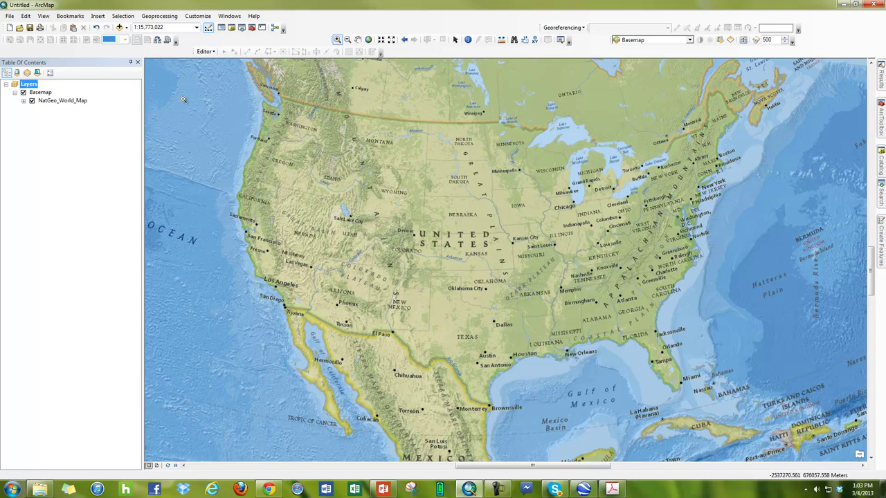
pyautogui.rightClick(24, 88)
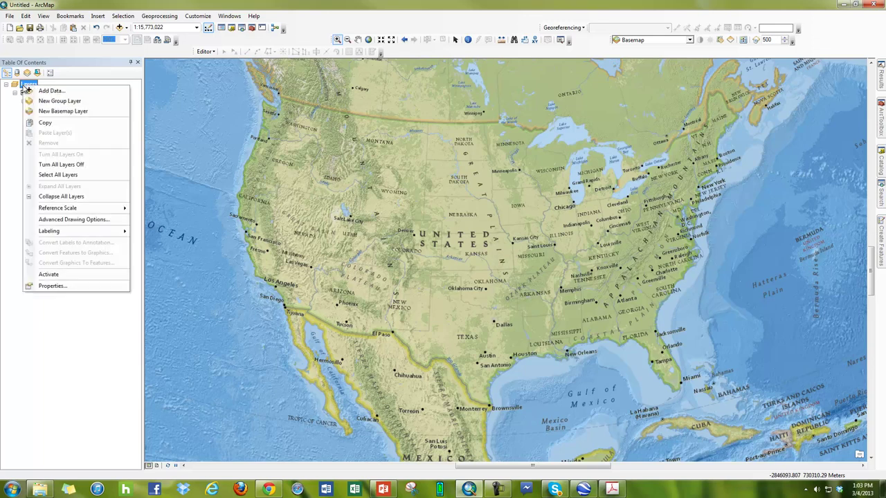
pyautogui.click(97, 289)
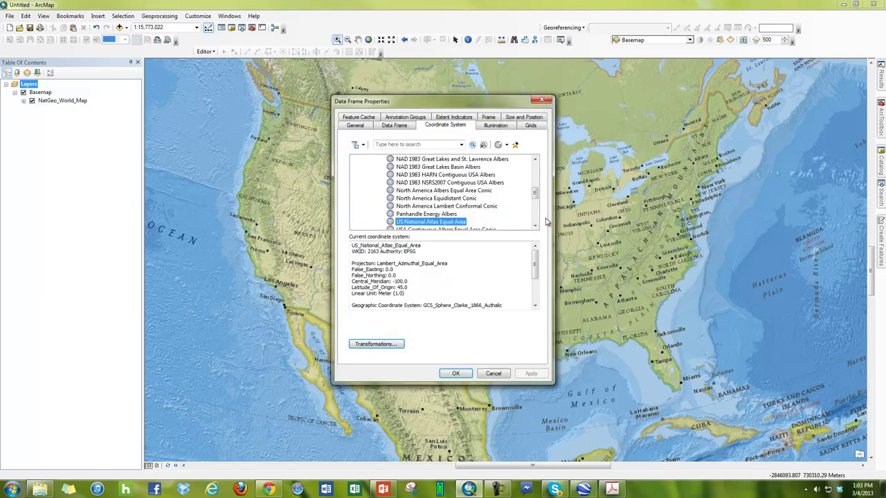
pyautogui.scroll(15, 537, 197)
pyautogui.scroll(-15, 537, 198)
pyautogui.scroll(15, 534, 206)
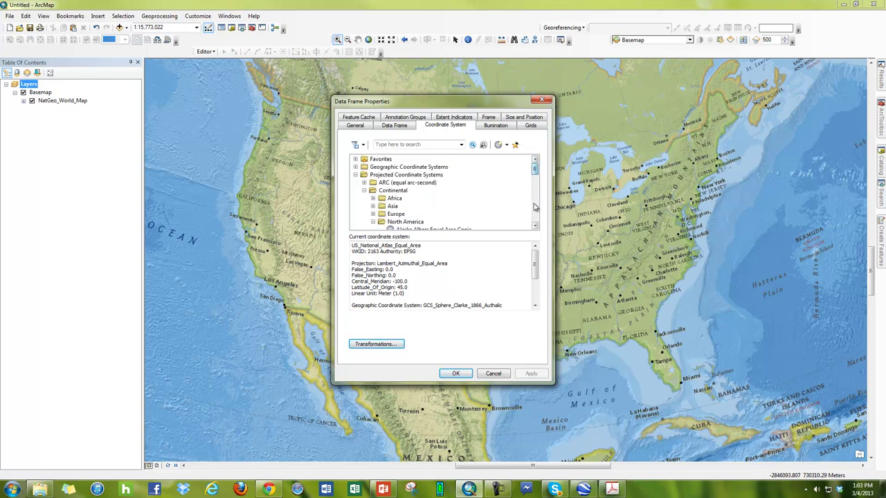